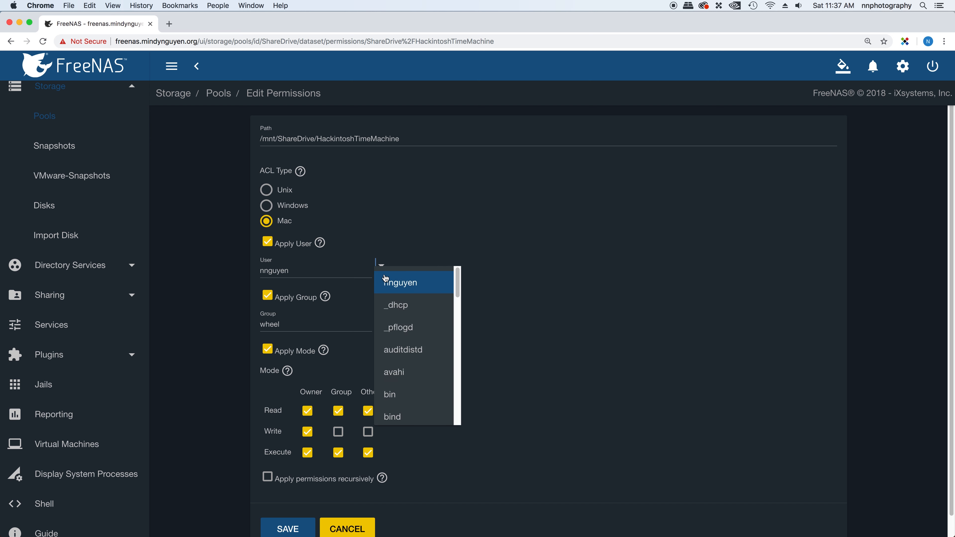
Step: Keep the chosen user, set the HackintoshTimeMachine group to admin, and save the permissions
scroll(388, 282, "down", 5)
scroll(391, 282, "up", 5)
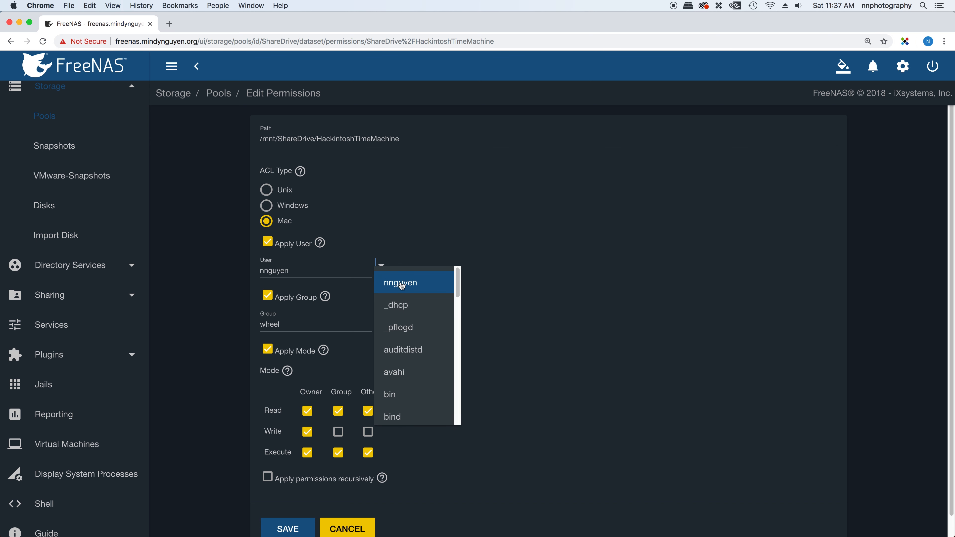
left_click(492, 262)
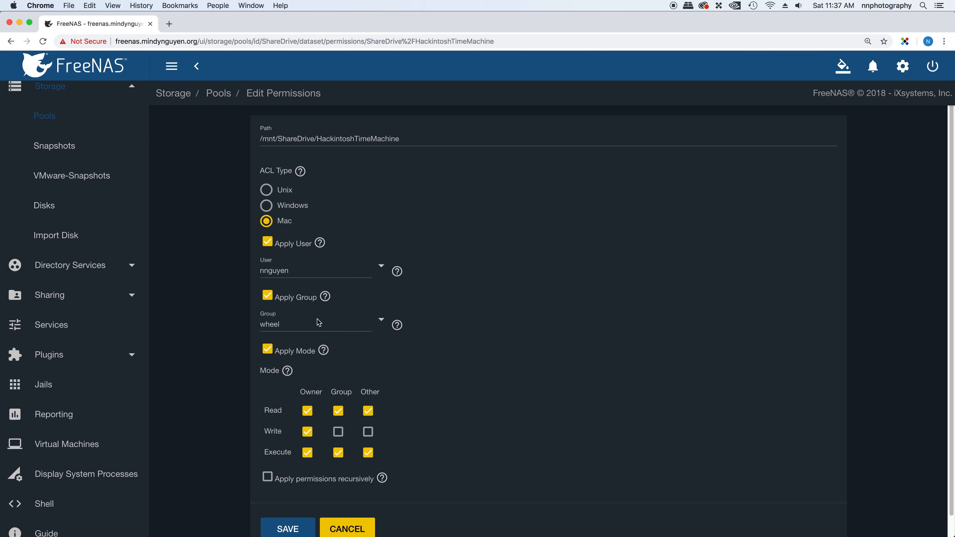
left_click(378, 321)
left_click(402, 344)
left_click(284, 530)
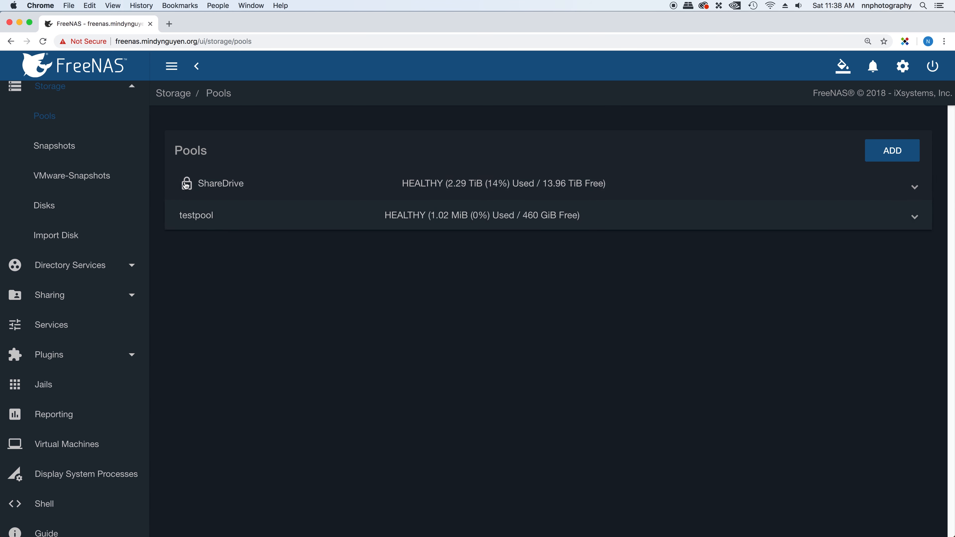
Step: Expand the ShareDrive pool to show its datasets, then minimise Chrome to the macOS desktop
left_click(186, 188)
left_click(189, 295)
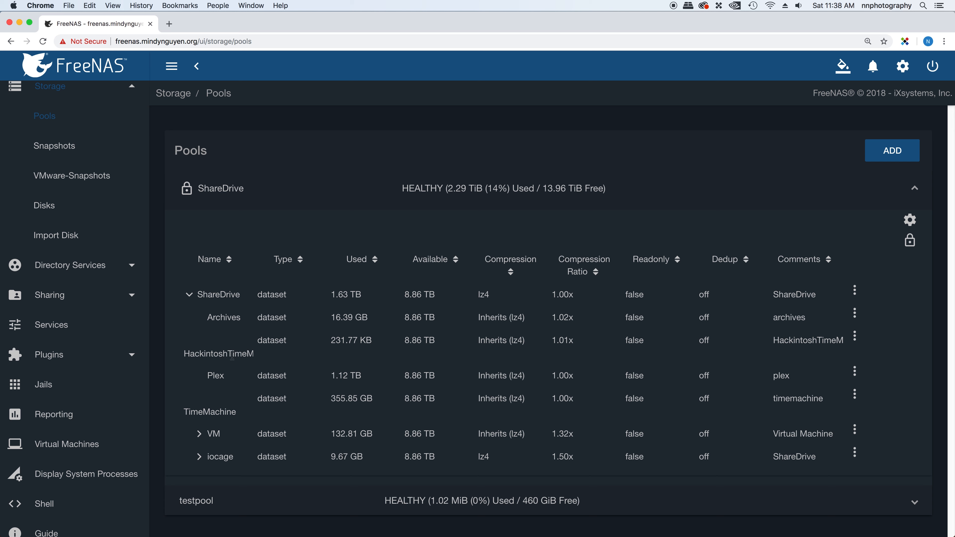
left_click(19, 24)
left_click(14, 6)
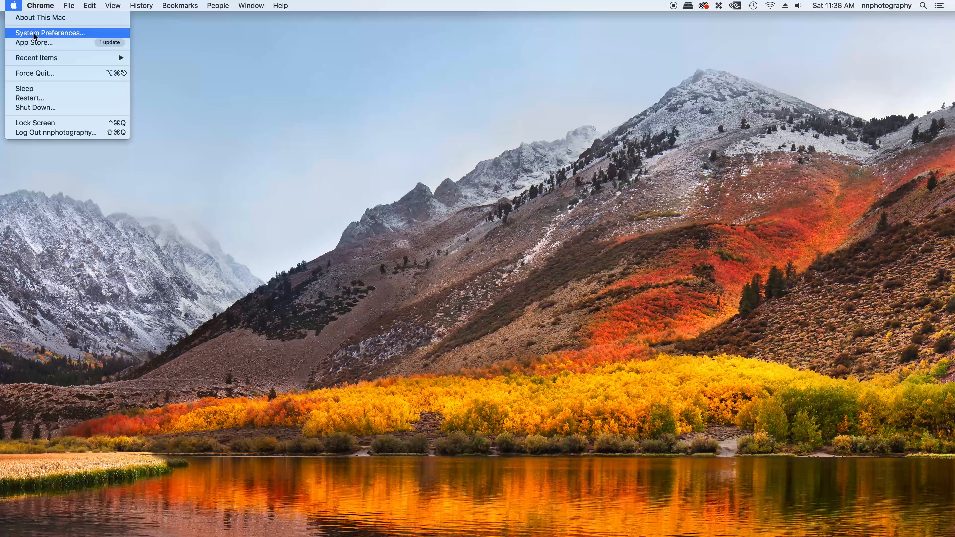
Step: In Time Machine preferences, select HackintoshTimeMachine on freenas as the backup disk
left_click(32, 34)
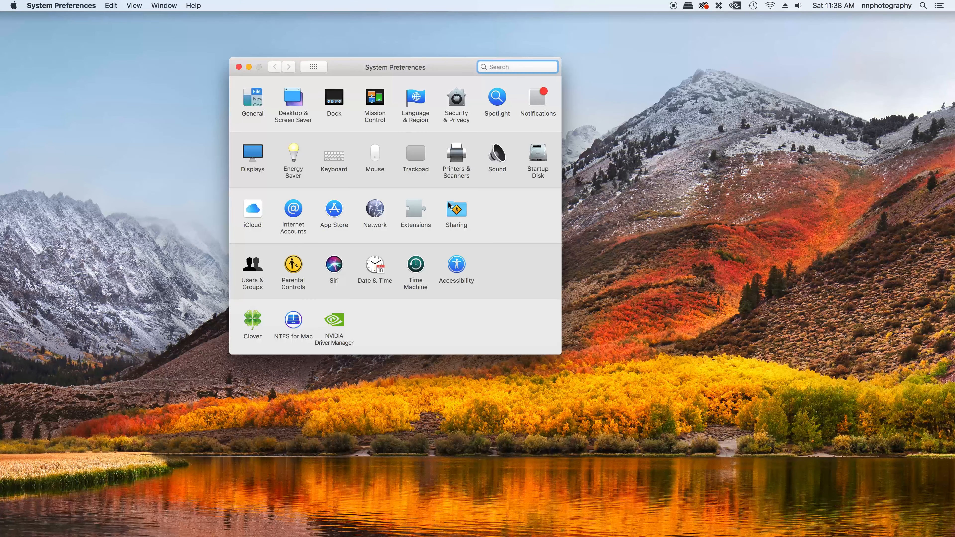
left_click(416, 265)
left_click(389, 146)
left_click(339, 191)
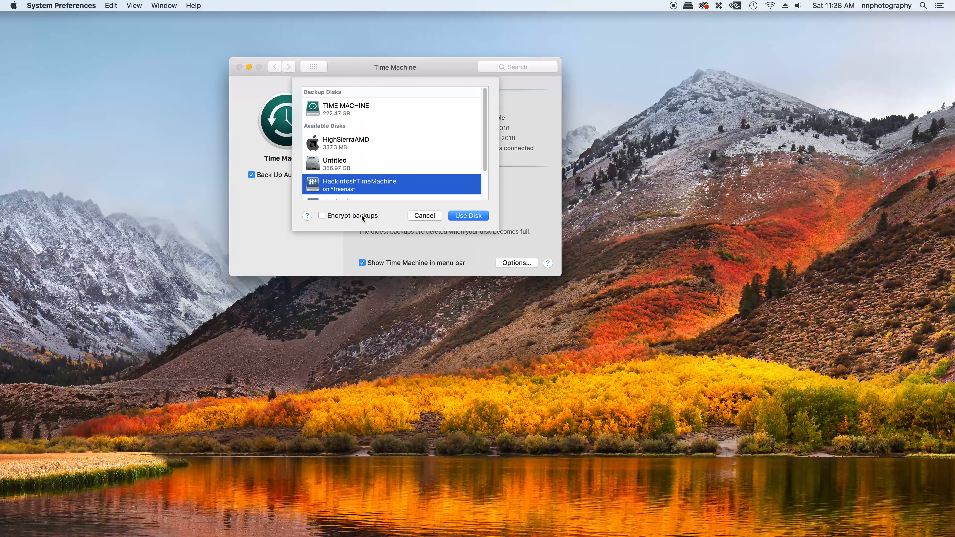
Step: Enable Encrypt backups and use HackintoshTimeMachine as the backup disk
left_click(323, 215)
left_click(469, 216)
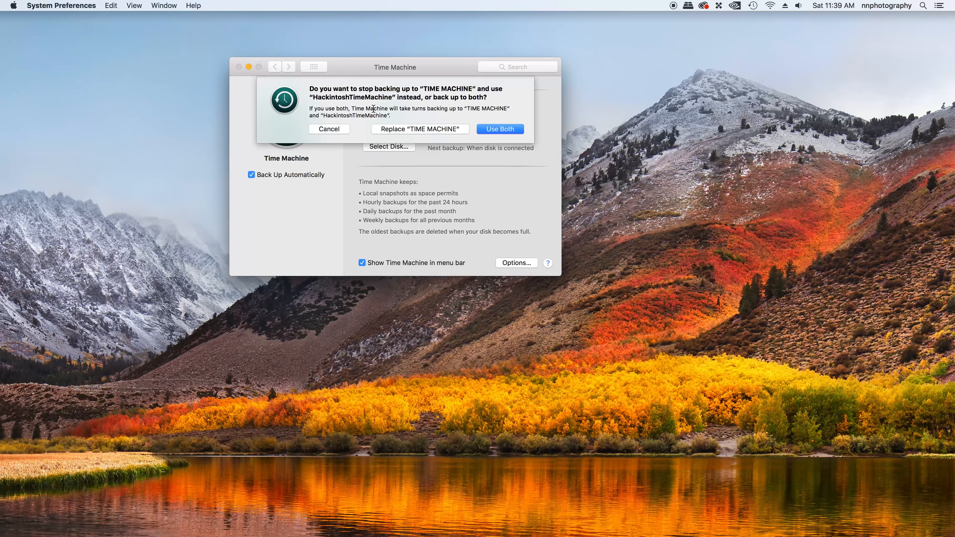
Step: Answer the replace-or-use-both alert to continue connecting to freenas
left_click(501, 130)
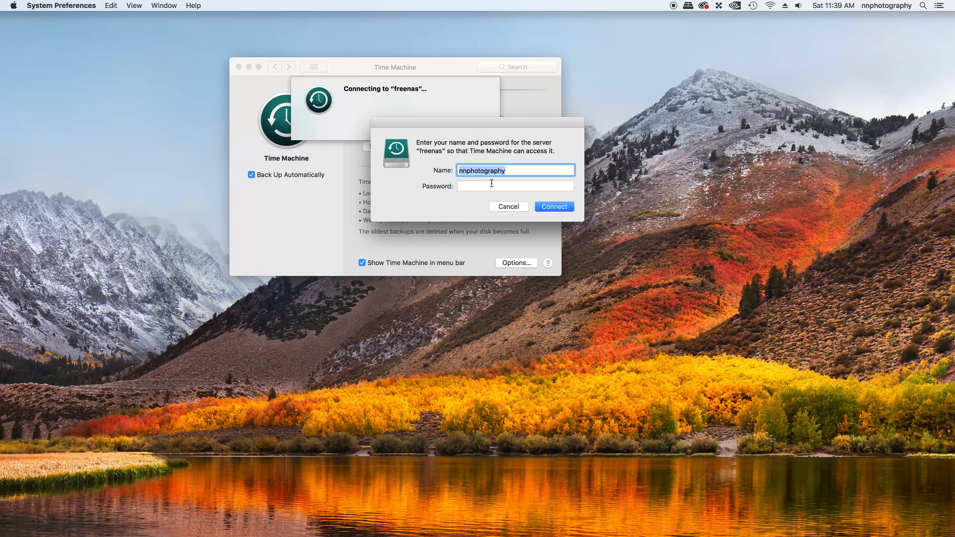
Step: Sign in to the freenas server with the FreeNAS account name and password
key("BackSpace")
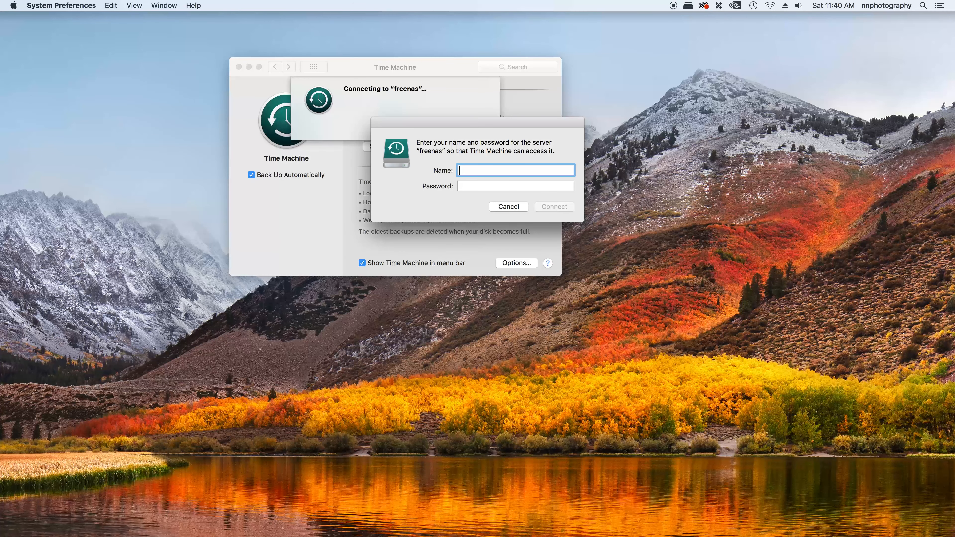
key("Tab")
type("•••••••••")
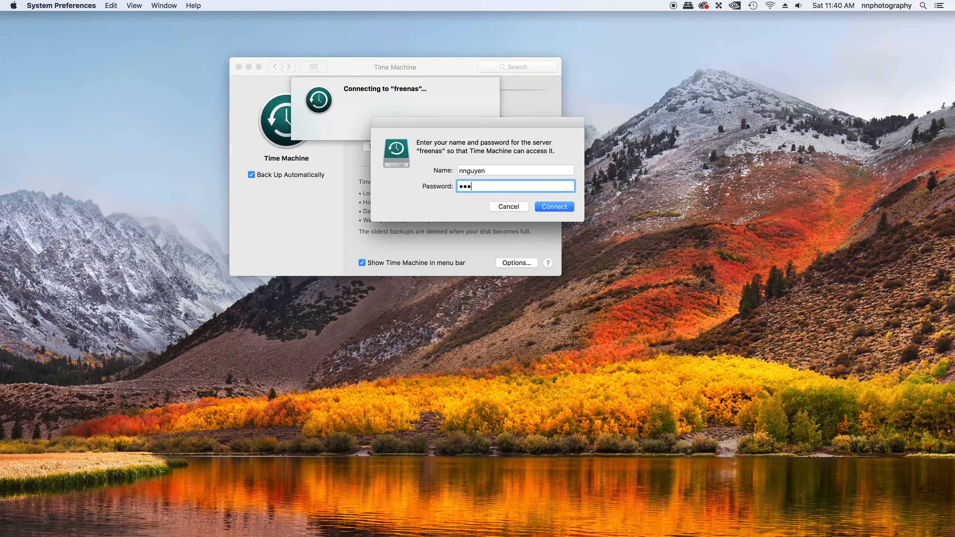
key("Return")
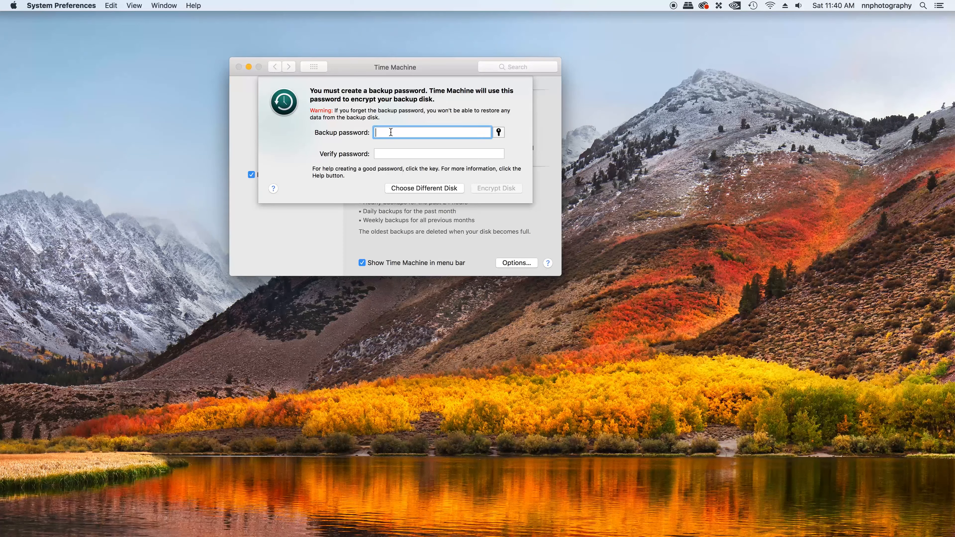
Step: Enter the backup encryption password and its verification, correcting typos along the way
type("••••••••")
key("BackSpace")
key("BackSpace")
key("BackSpace")
key("BackSpace")
key("BackSpace")
key("BackSpace")
key("BackSpace")
key("BackSpace")
type("•••••••••••")
key("Tab")
type("•")
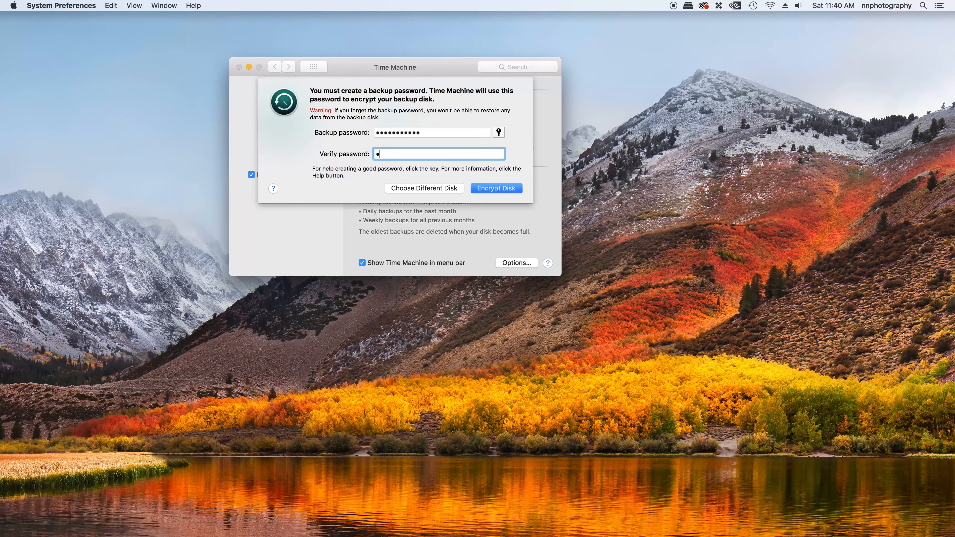
type("••••••••••")
key("BackSpace")
key("BackSpace")
key("BackSpace")
key("BackSpace")
key("BackSpace")
key("BackSpace")
key("BackSpace")
key("BackSpace")
key("BackSpace")
key("BackSpace")
key("BackSpace")
type("••••••••••••")
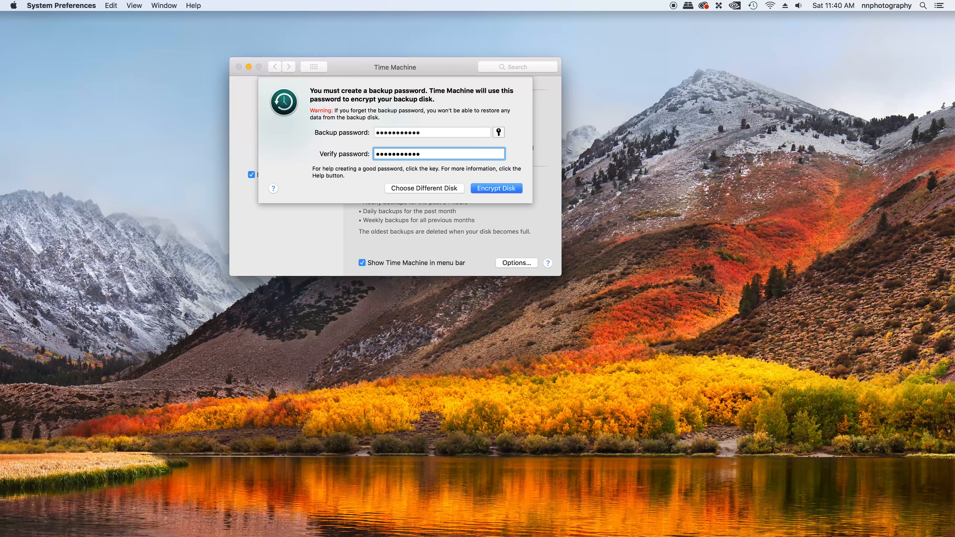